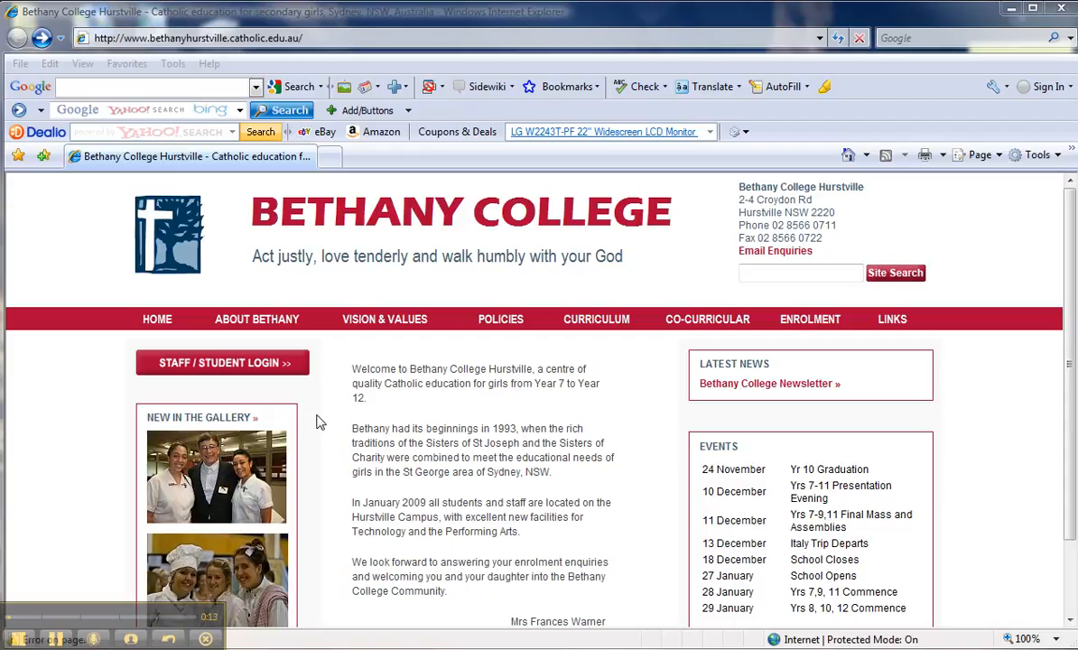
Go through the staff/student login to the myclasses area and look through the Class Summary list.
{"action": "left_click", "coordinate": [227, 364]}
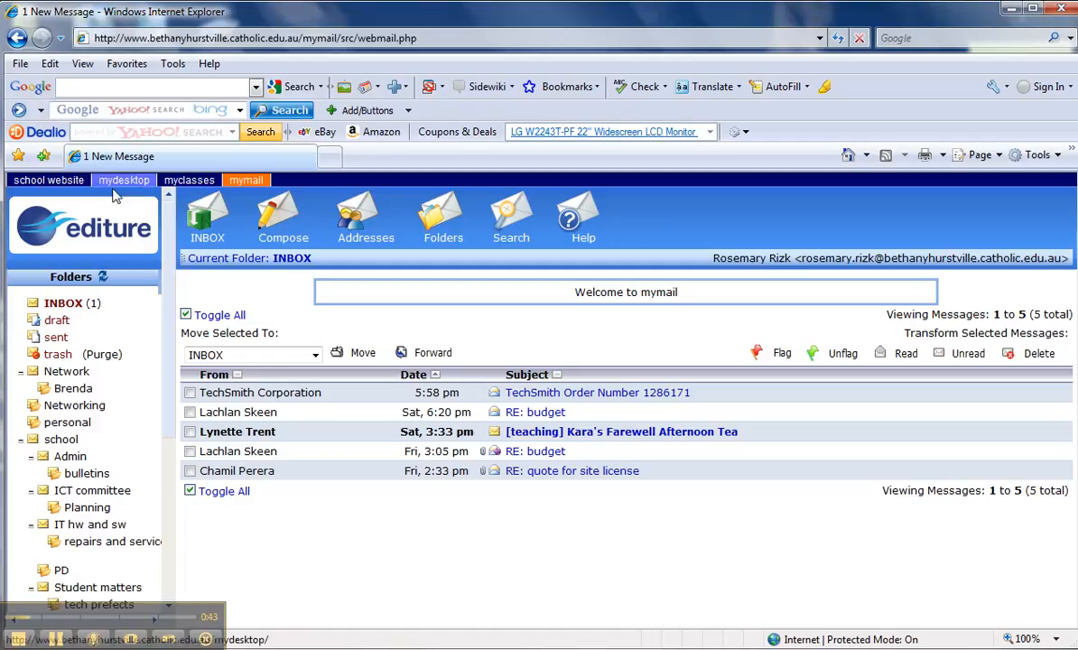
{"action": "left_click", "coordinate": [185, 185]}
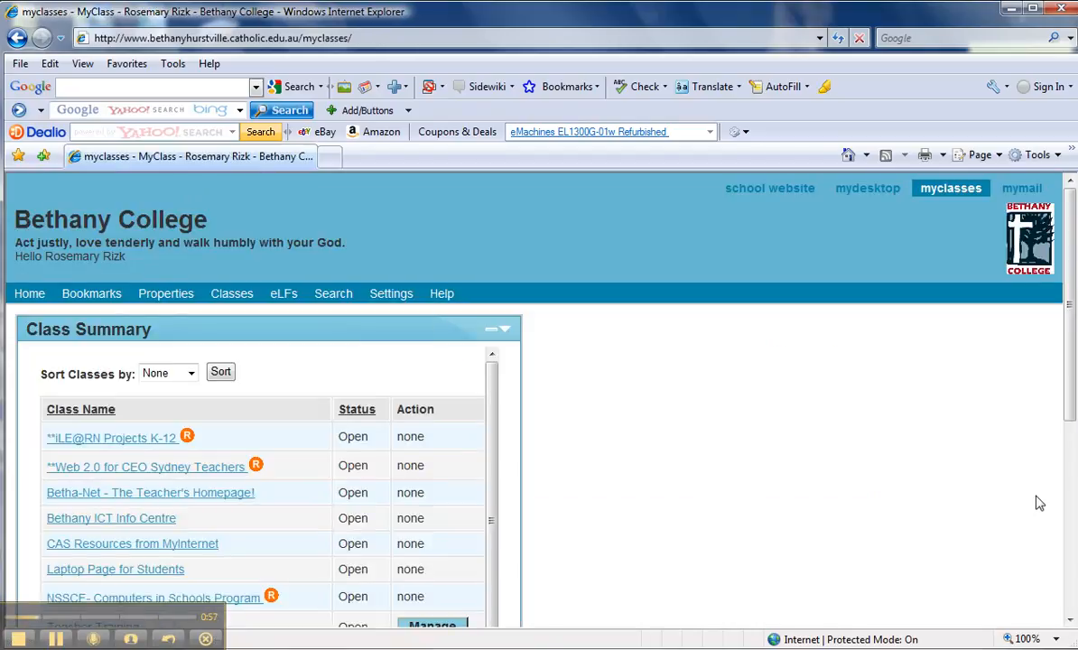
{"action": "left_click_drag", "start_coordinate": [1073, 402], "coordinate": [1069, 524]}
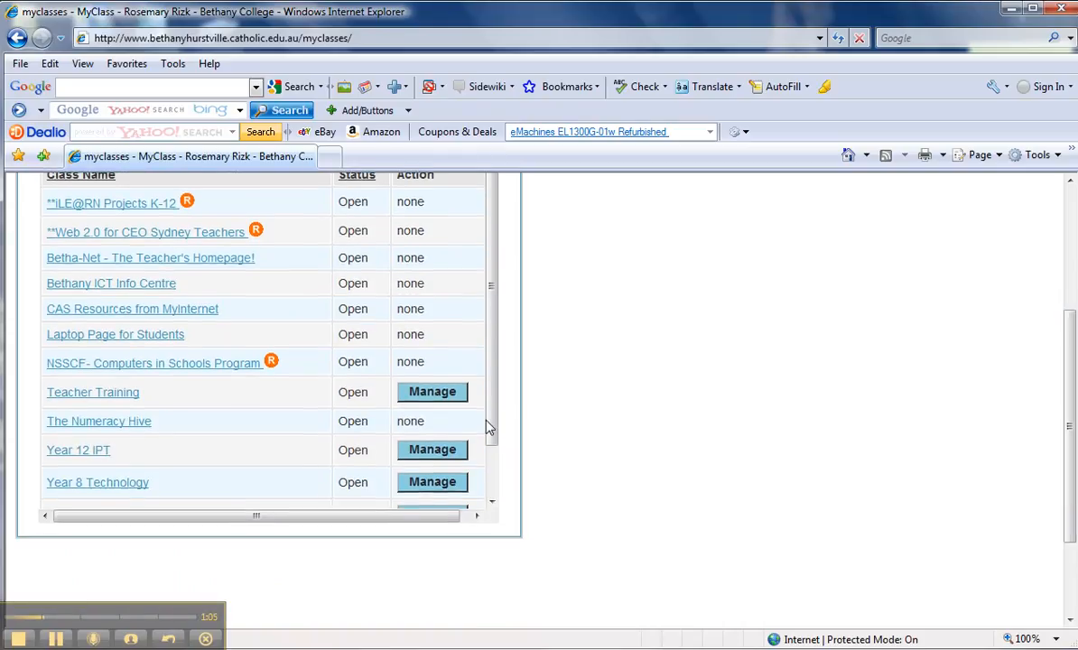
{"action": "left_click_drag", "start_coordinate": [490, 428], "coordinate": [493, 482]}
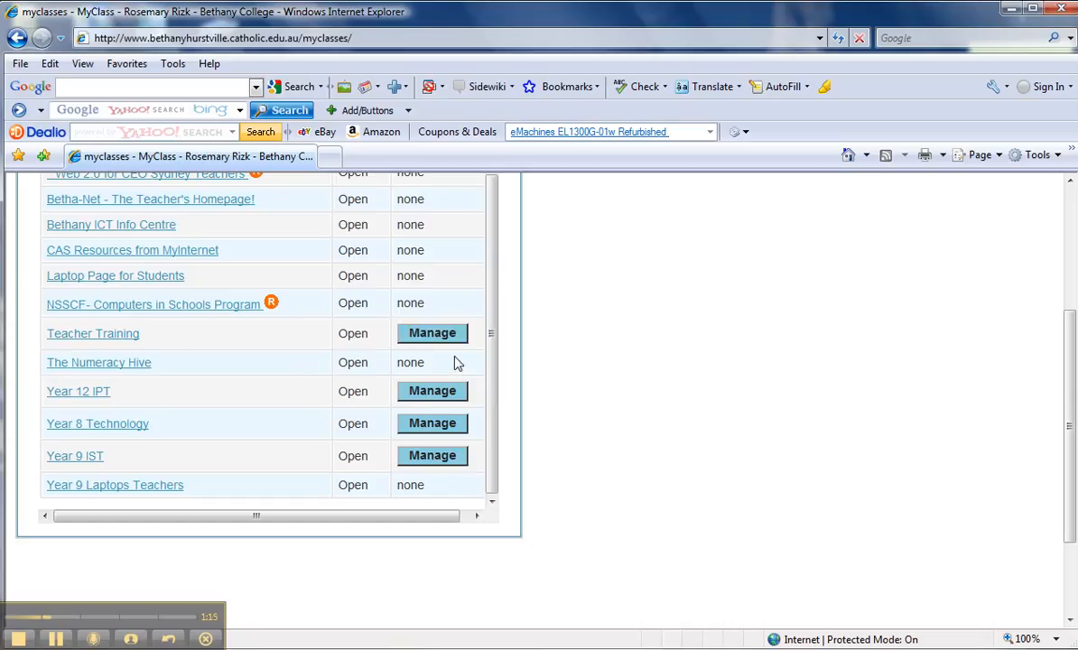
{"action": "left_click_drag", "start_coordinate": [1068, 343], "coordinate": [1066, 217]}
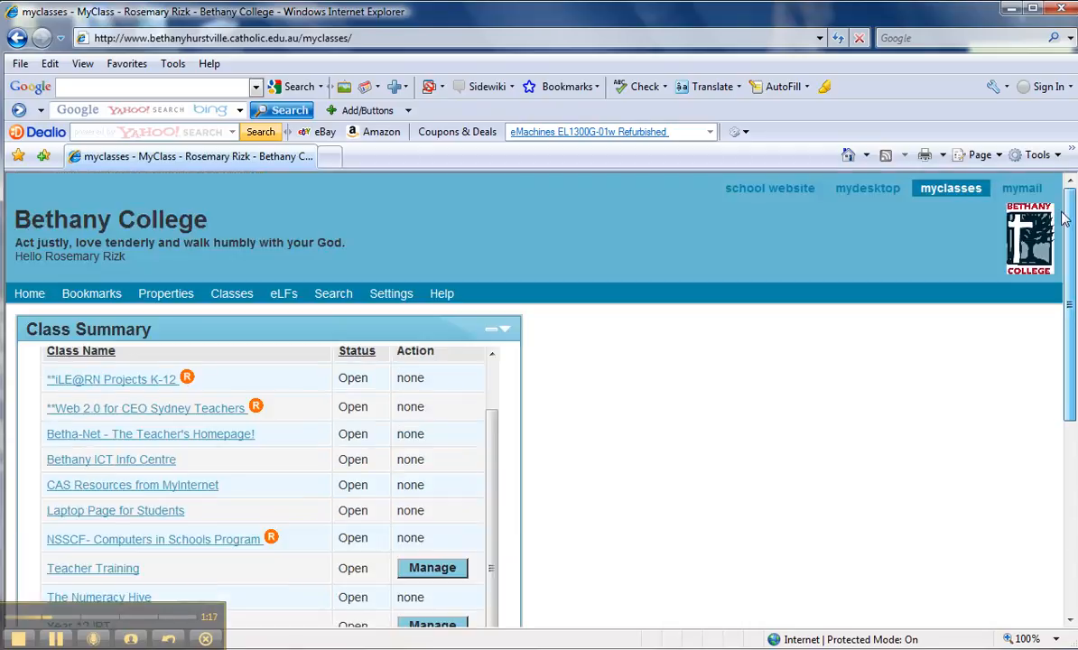
Start creating a new class page.
{"action": "mouse_move", "coordinate": [233, 296]}
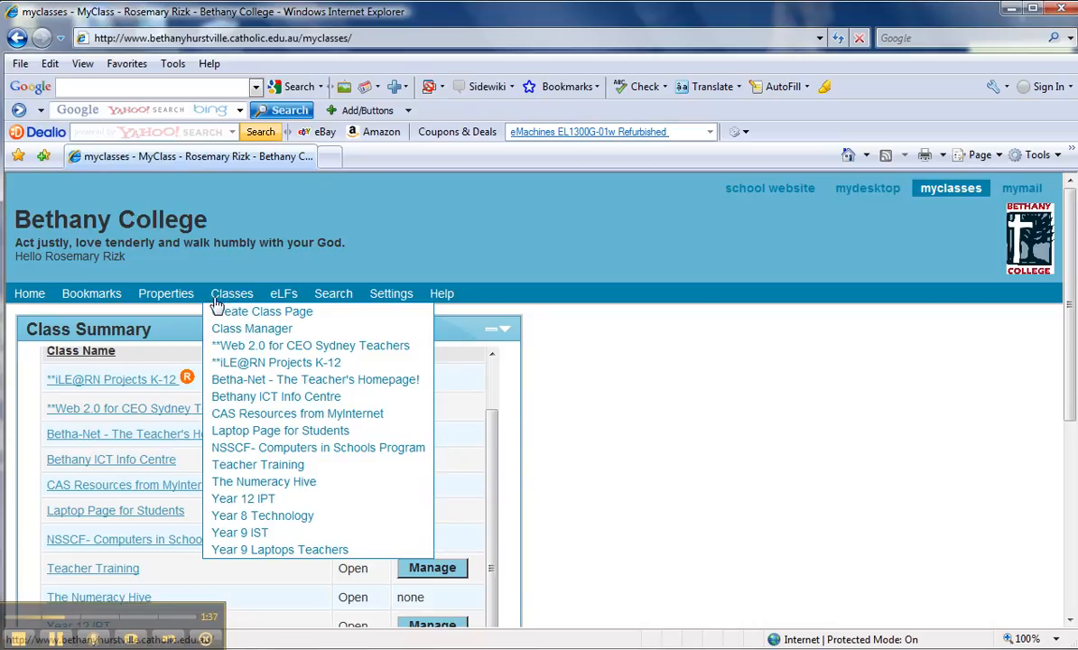
{"action": "mouse_move", "coordinate": [192, 295]}
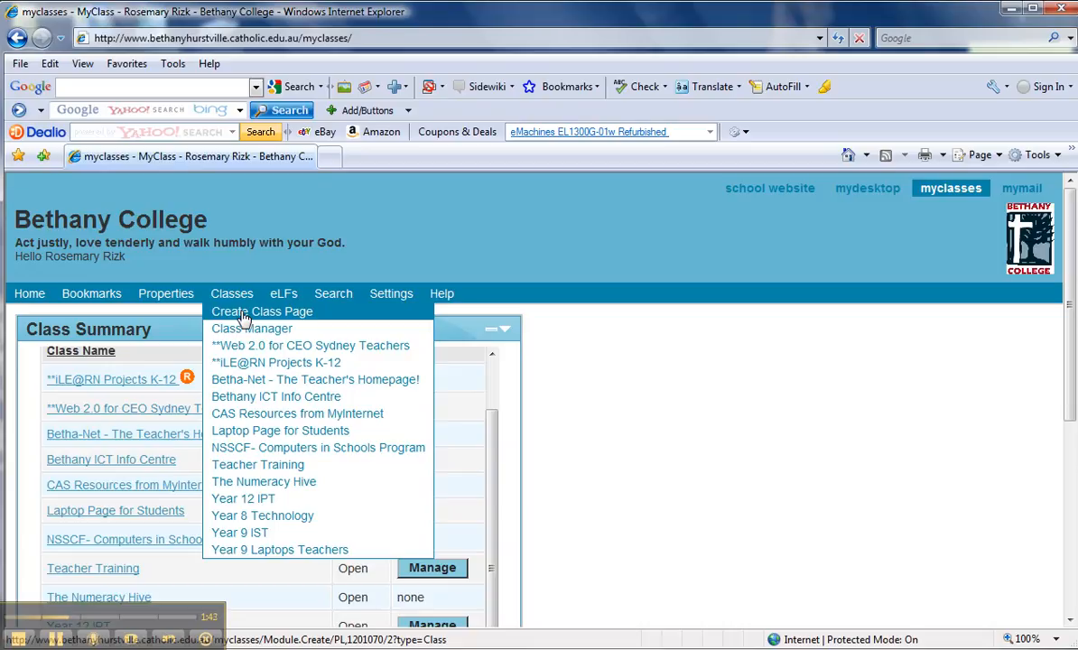
{"action": "left_click", "coordinate": [243, 313]}
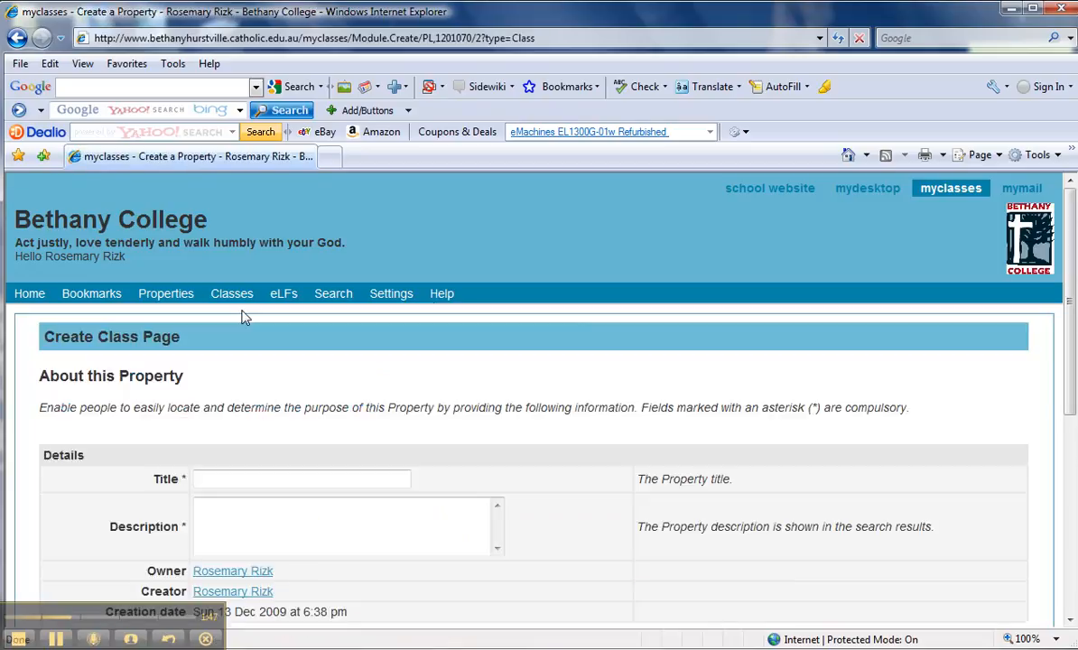
Enter the title 'Year 9 IST' and the description 'Sharing documents and resources between members of year 9 IST and the teacher.'.
{"action": "left_click_drag", "start_coordinate": [1073, 402], "coordinate": [1074, 539]}
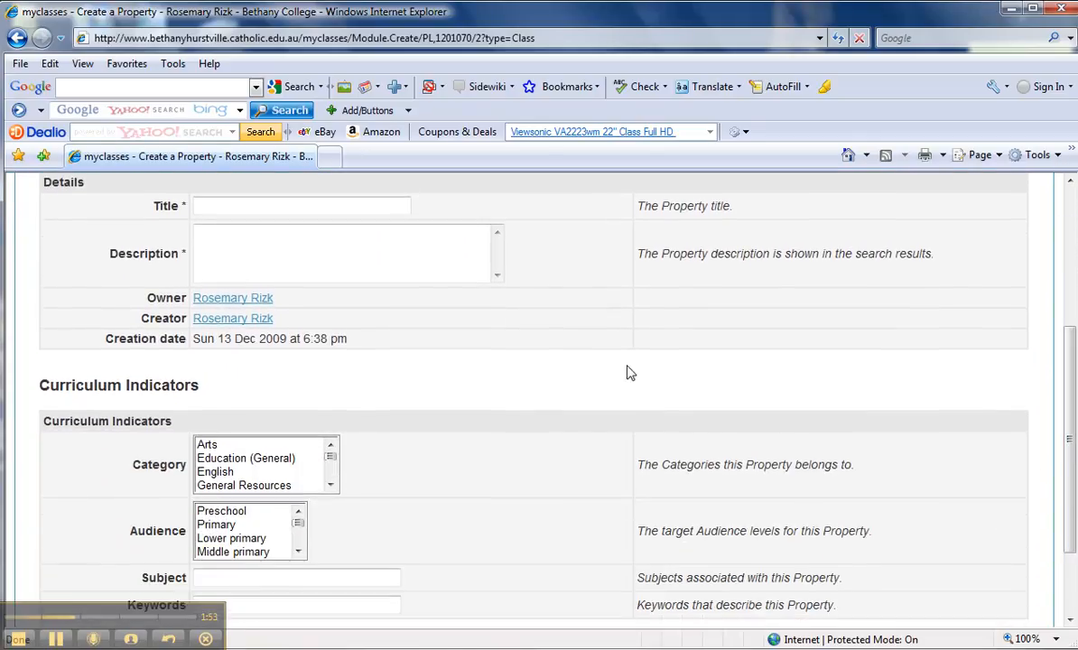
{"action": "left_click", "coordinate": [320, 206]}
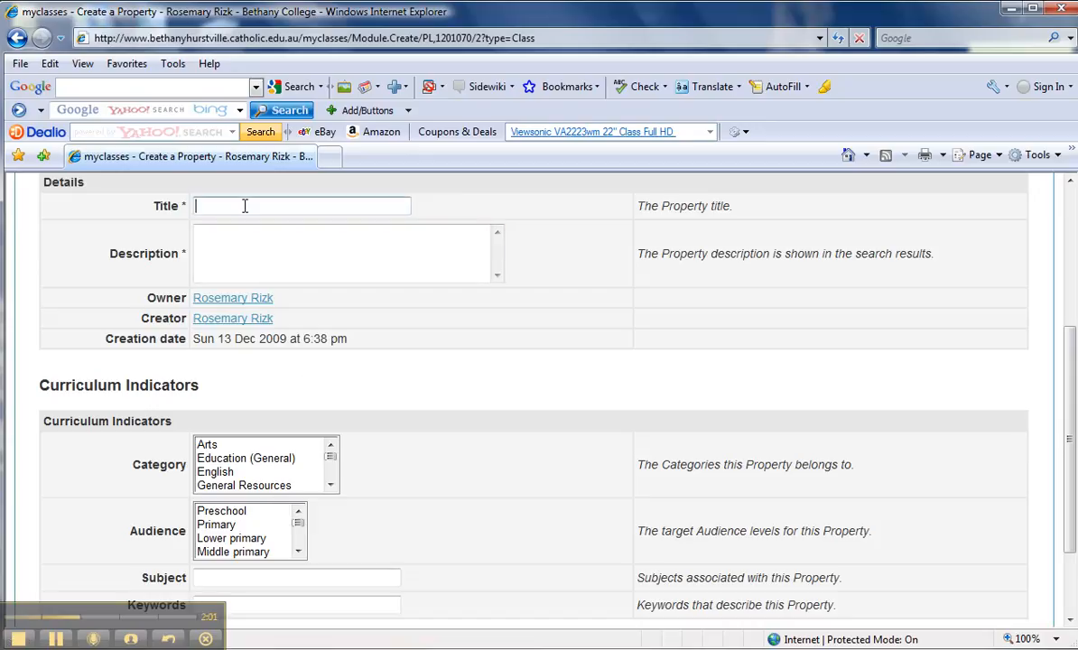
{"action": "type", "text": "Year 9 IST"}
{"action": "left_click", "coordinate": [266, 239]}
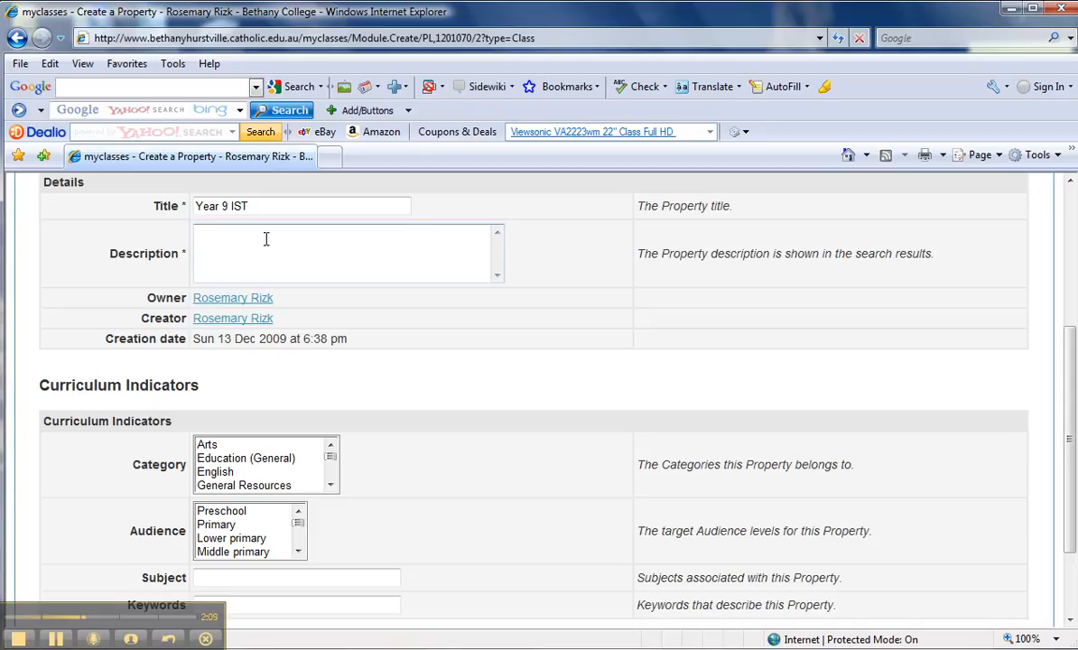
{"action": "type", "text": "Sharing documents and resources bet"}
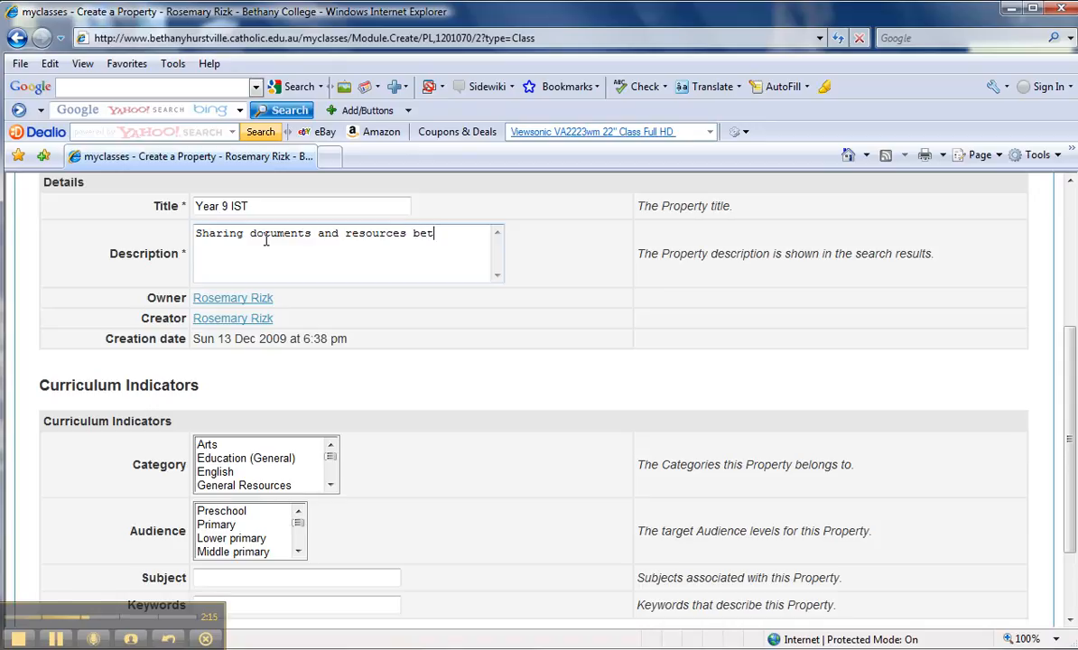
{"action": "type", "text": "ween members of year 9 IST and the teacher."}
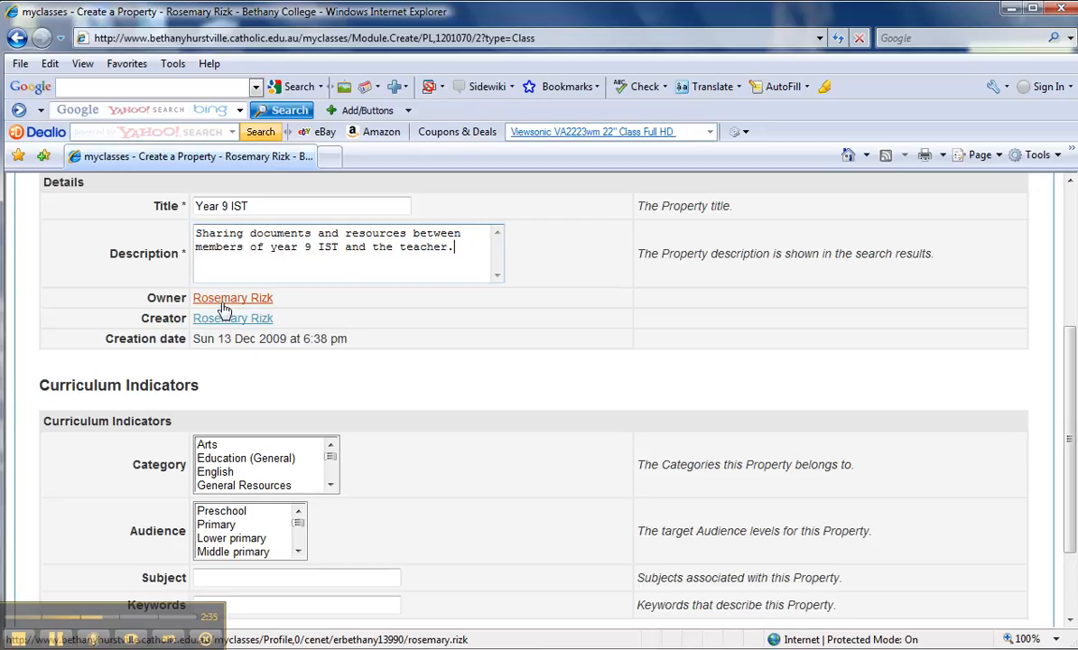
Set the class page's curriculum category to Technology.
{"action": "scroll", "coordinate": [225, 309], "scroll_direction": "down", "scroll_amount": 3}
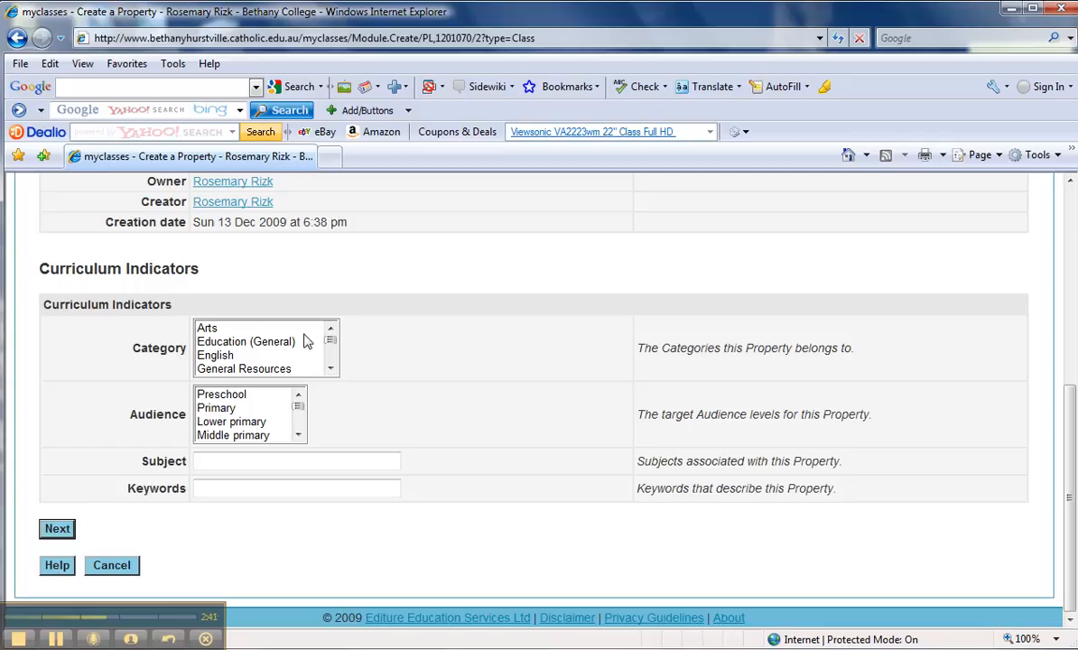
{"action": "left_click", "coordinate": [332, 360]}
{"action": "left_click", "coordinate": [333, 360]}
{"action": "left_click", "coordinate": [333, 360]}
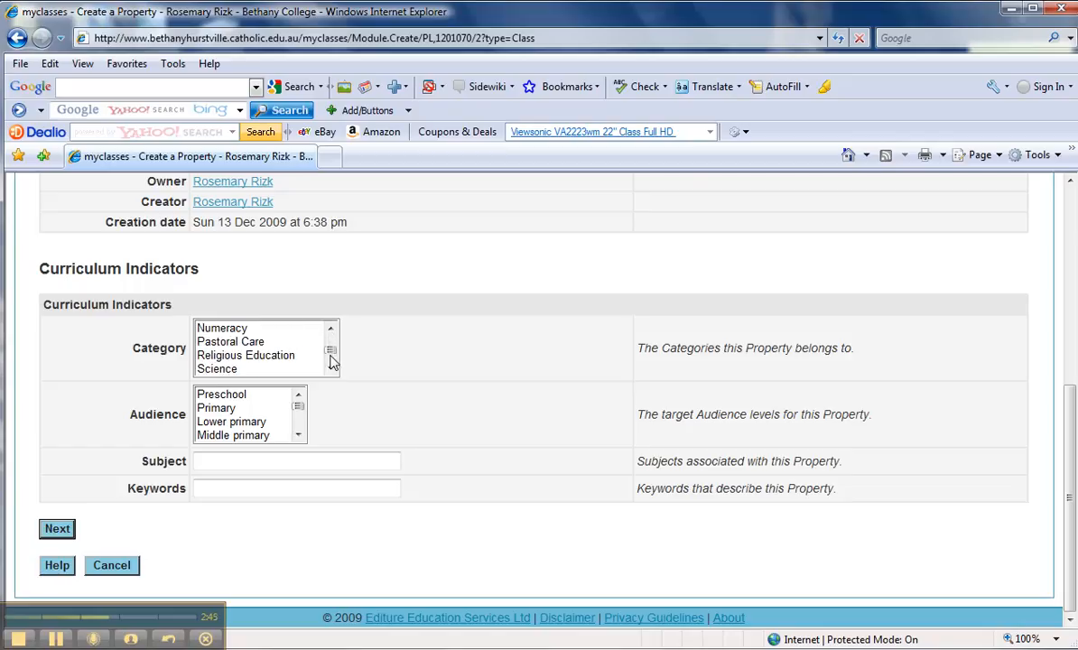
{"action": "left_click", "coordinate": [333, 367]}
{"action": "left_click", "coordinate": [332, 369]}
{"action": "left_click", "coordinate": [332, 369]}
{"action": "left_click", "coordinate": [241, 356]}
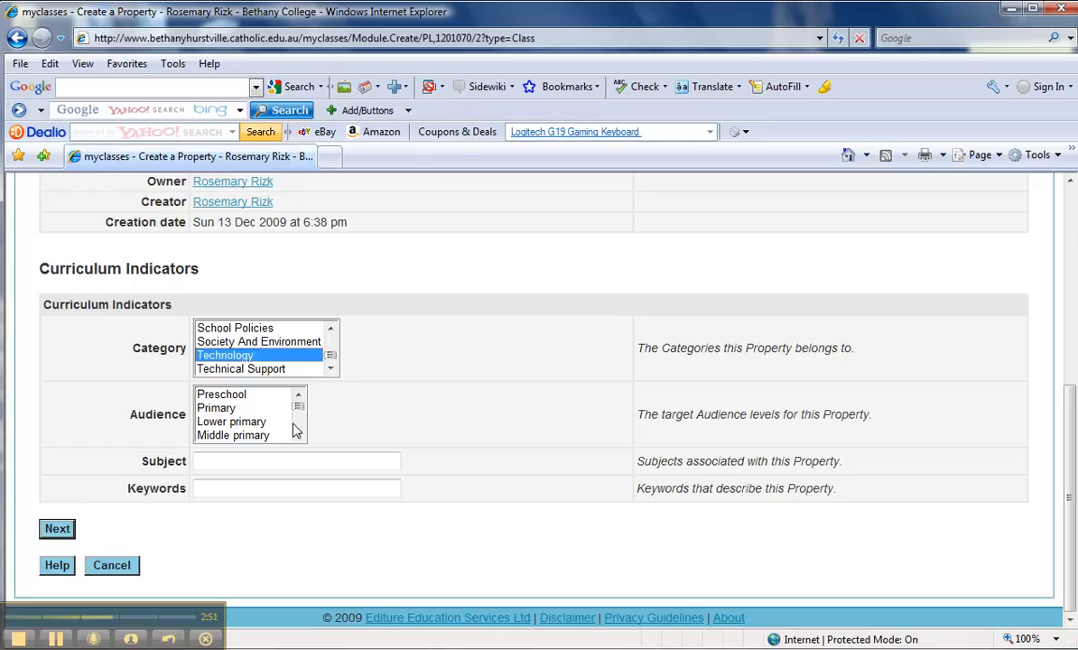
Set the class page's target audience to Middle secondary.
{"action": "scroll", "coordinate": [301, 425], "scroll_direction": "down", "scroll_amount": 1}
{"action": "scroll", "coordinate": [301, 430], "scroll_direction": "down", "scroll_amount": 1}
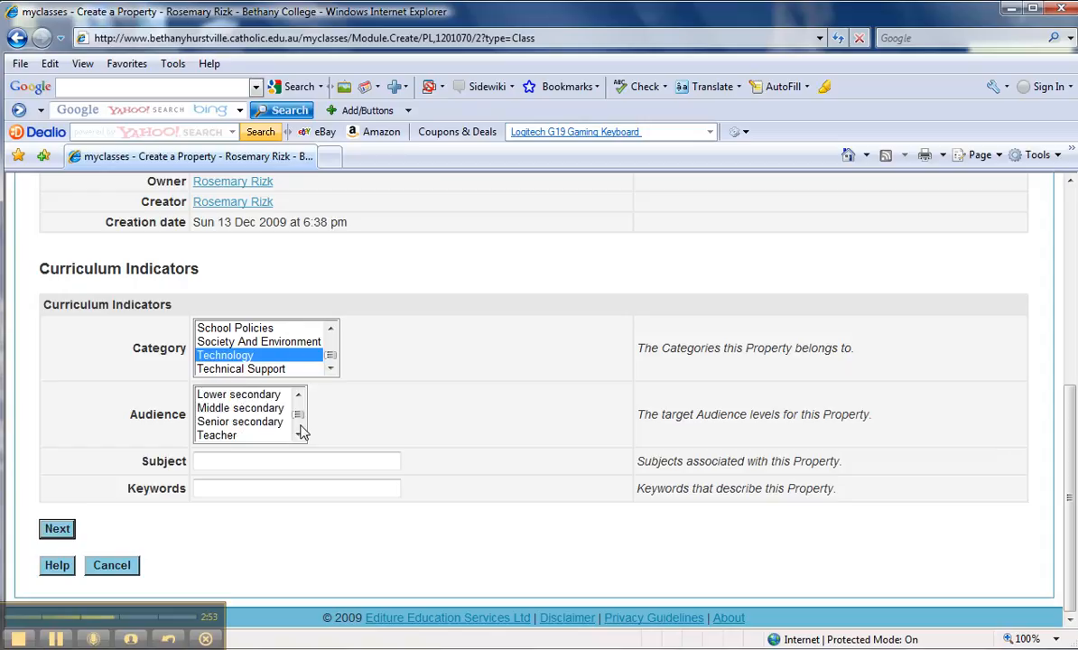
{"action": "left_click", "coordinate": [271, 411]}
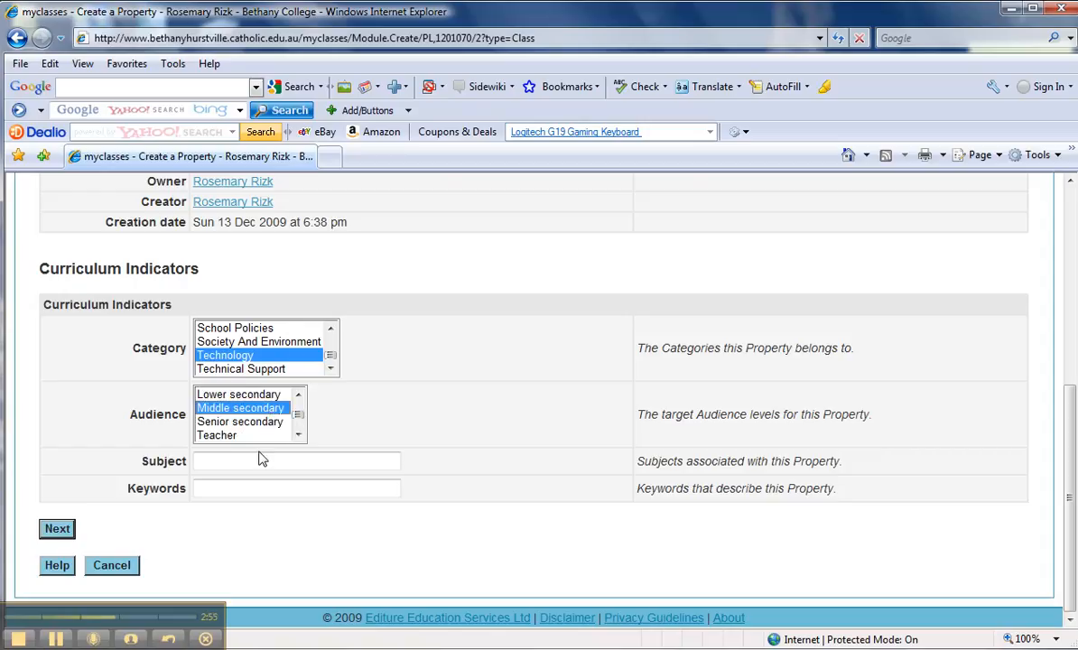
Enter the subject 'Information and Software Technology' and the keywords 'technology, digital media, robotics, internet', and continue to the class content.
{"action": "type", "text": "Information "}
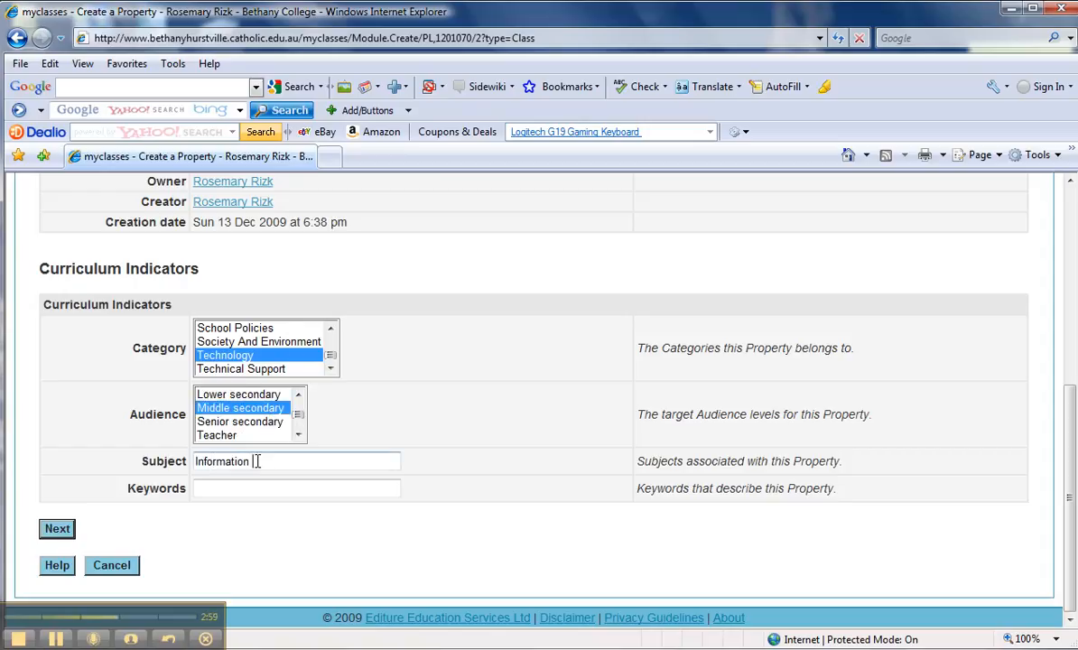
{"action": "type", "text": "and Software Technology"}
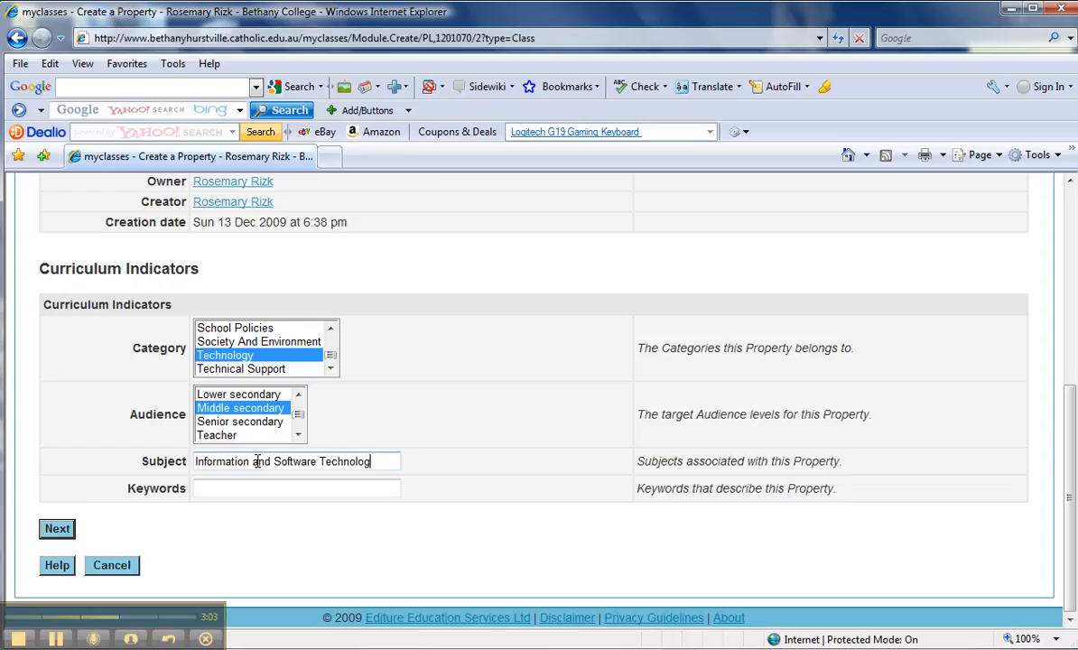
{"action": "left_click", "coordinate": [263, 488]}
{"action": "type", "text": "technology "}
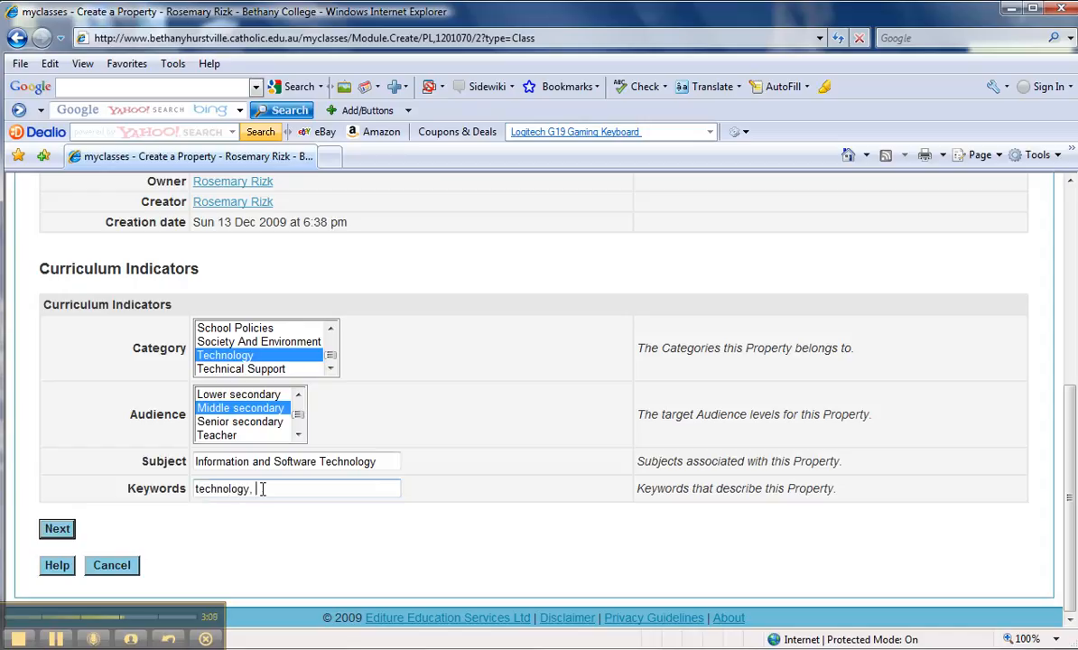
{"action": "type", "text": "digital media, robiot"}
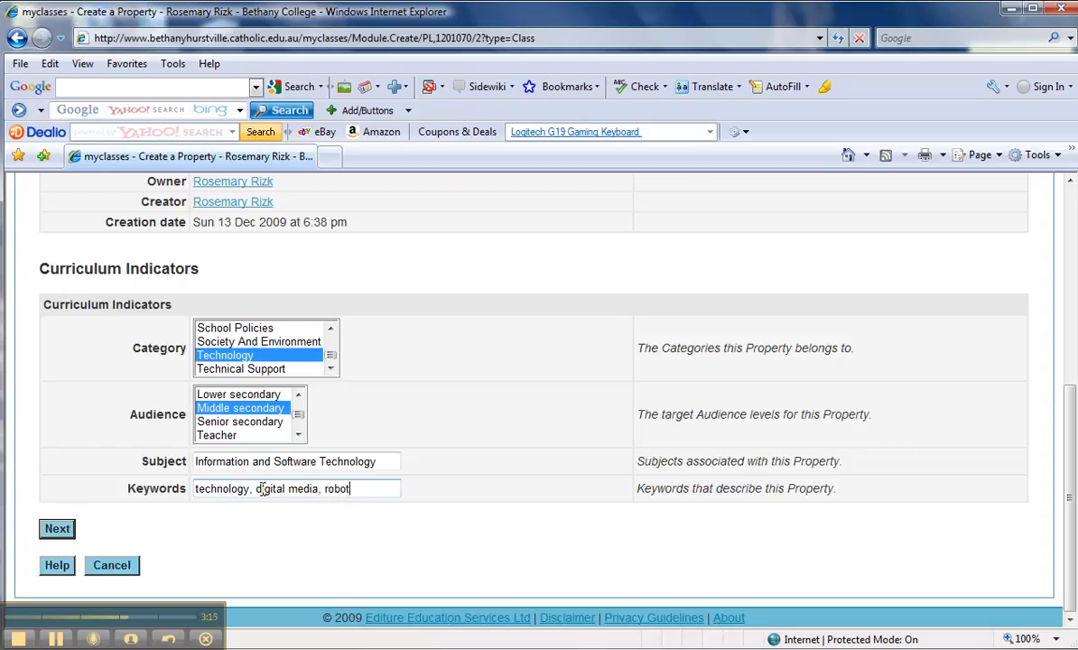
{"action": "type", "text": "ics, internet"}
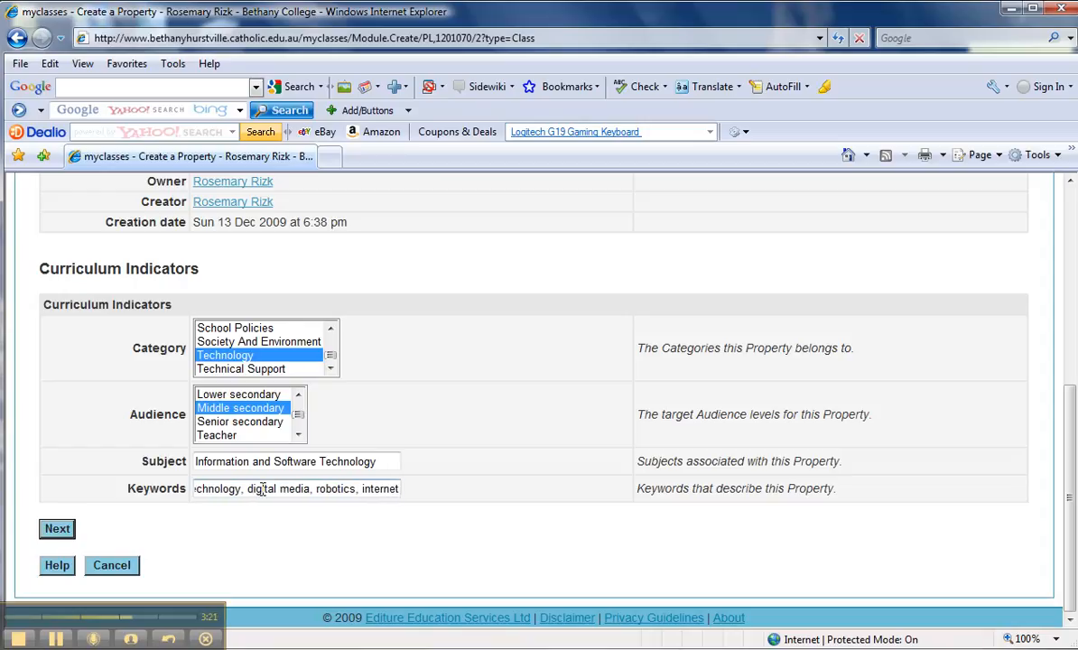
{"action": "left_click", "coordinate": [57, 530]}
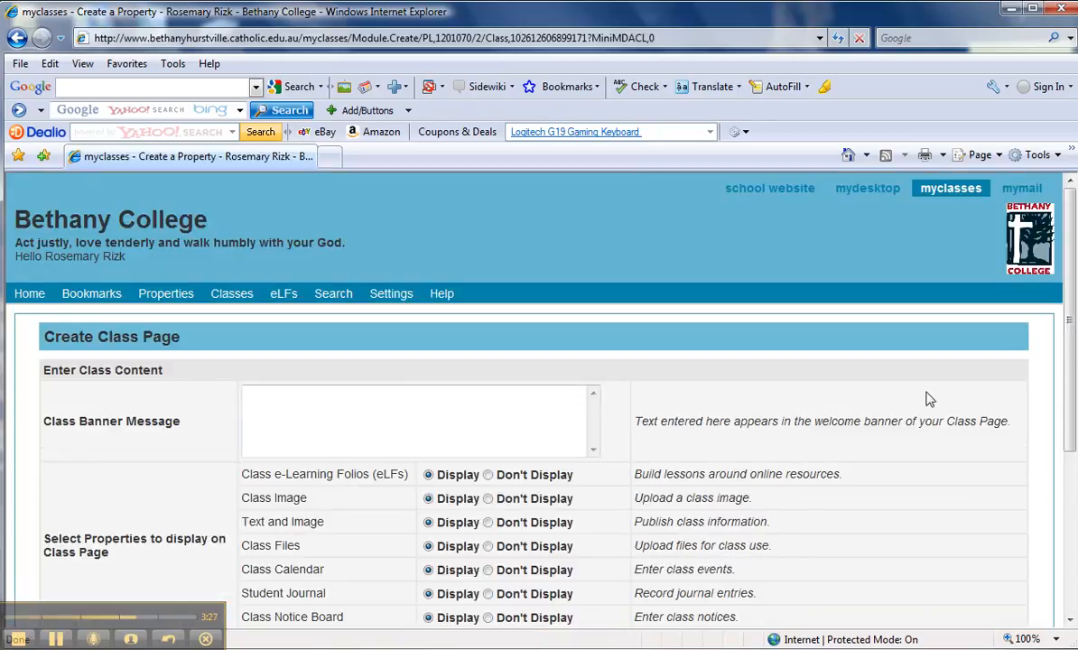
Enter the banner message 'Welcome to students of Year 9 Information and Software Technology. I hope this page provides resources and links that be useful to you.'.
{"action": "left_click_drag", "start_coordinate": [1071, 394], "coordinate": [1067, 475]}
{"action": "left_click", "coordinate": [371, 282]}
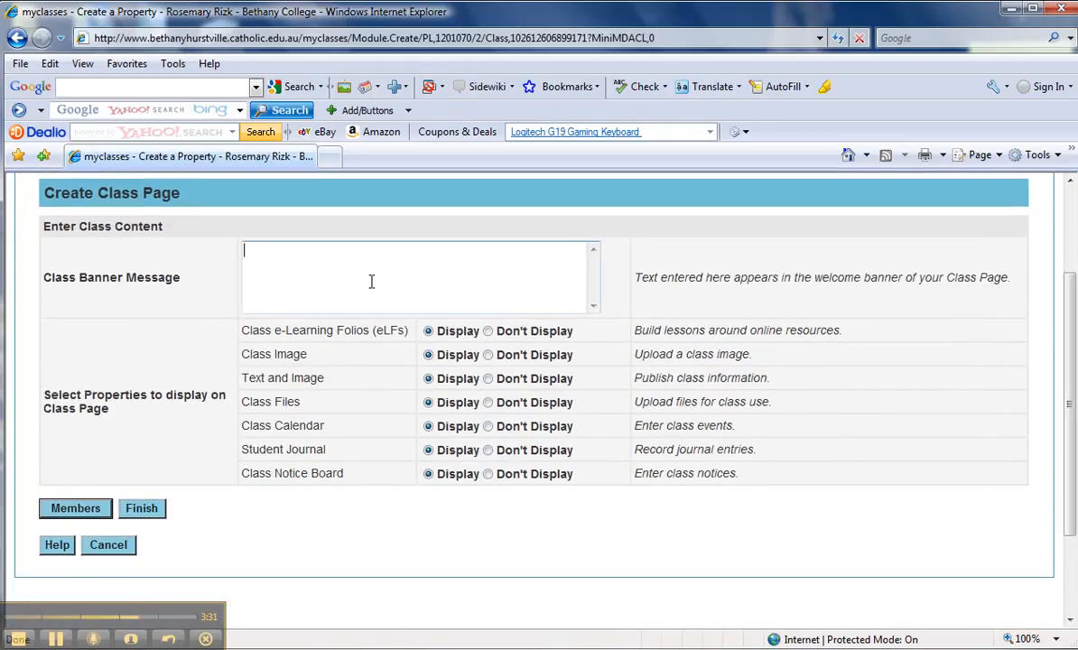
{"action": "type", "text": "elcome"}
{"action": "type", "text": " to students of Y"}
{"action": "type", "text": "ear 9 Information"}
{"action": "type", "text": " and Software T"}
{"action": "type", "text": "ehc"}
{"action": "key", "text": "BackSpace"}
{"action": "key", "text": "BackSpace"}
{"action": "type", "text": "cho"}
{"action": "key", "text": "BackSpace"}
{"action": "type", "text": "nology. I hope this "}
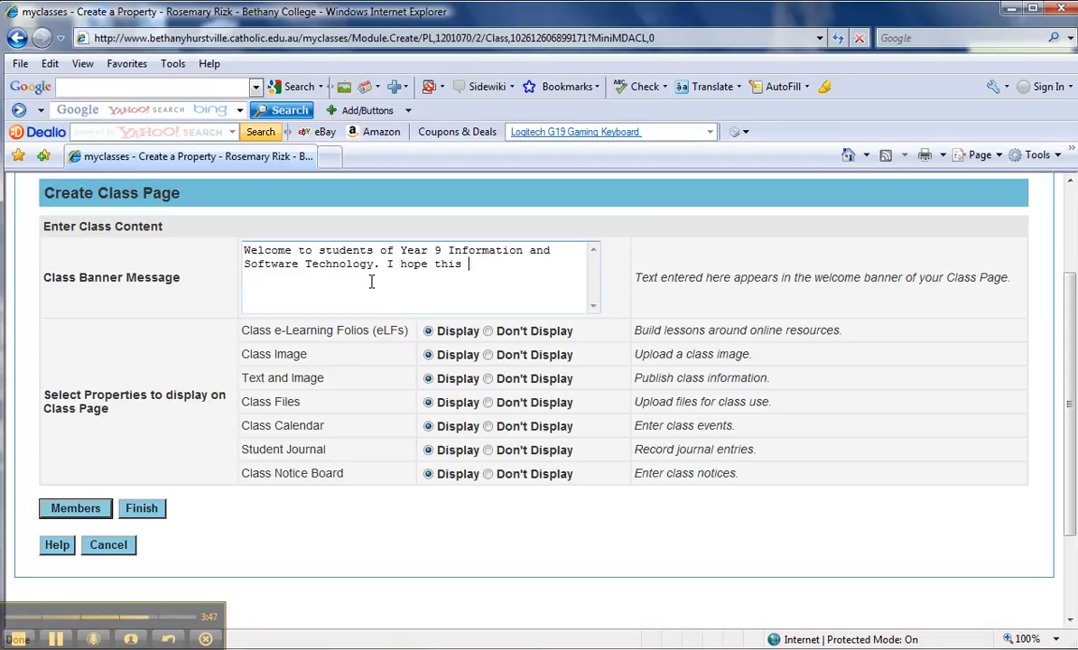
{"action": "type", "text": "page pro"}
{"action": "type", "text": "vides resources"}
{"action": "type", "text": " and links that b"}
{"action": "type", "text": "e "}
{"action": "type", "text": "useful to you."}
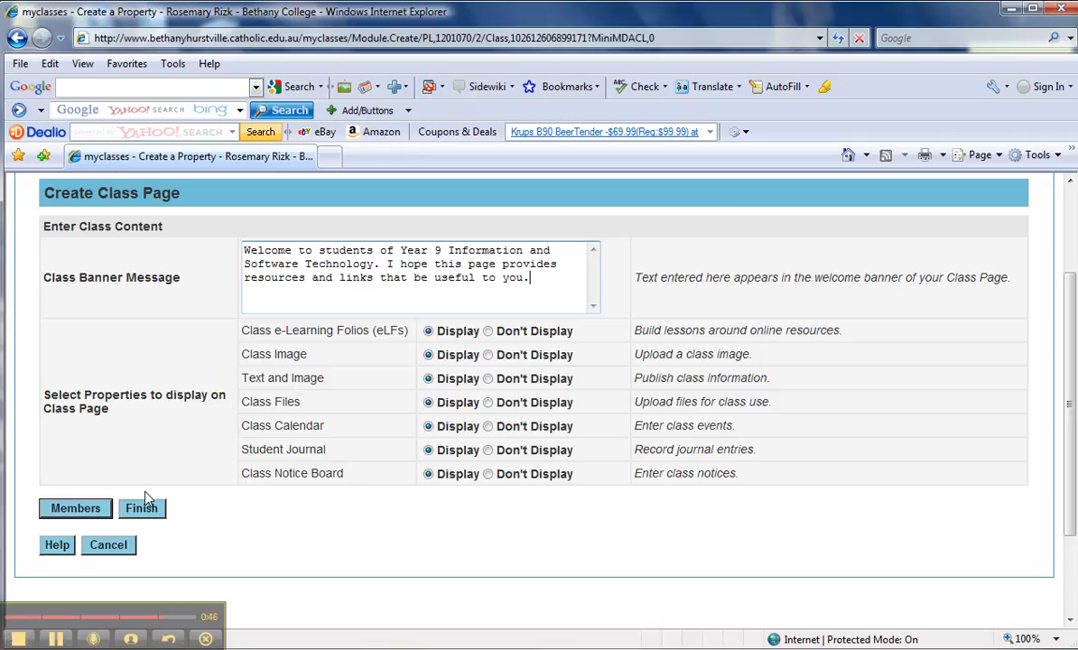
Proceed to the class members setup and display the available students of the stage_5 group.
{"action": "left_click", "coordinate": [88, 510]}
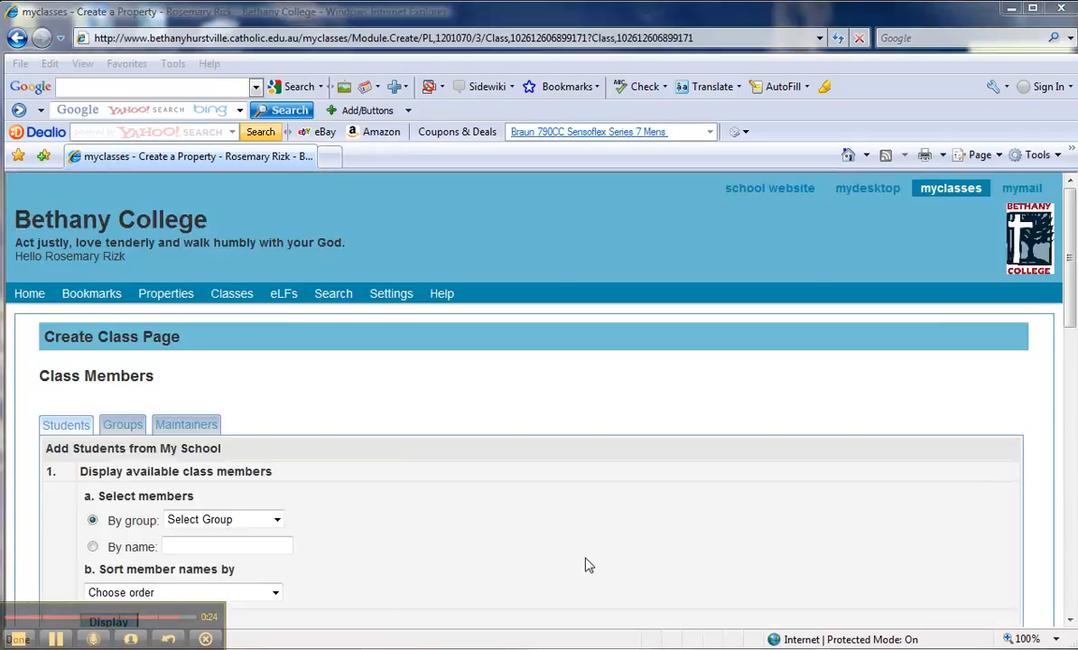
{"action": "left_click", "coordinate": [1072, 314]}
{"action": "left_click_drag", "start_coordinate": [1072, 313], "coordinate": [1072, 412]}
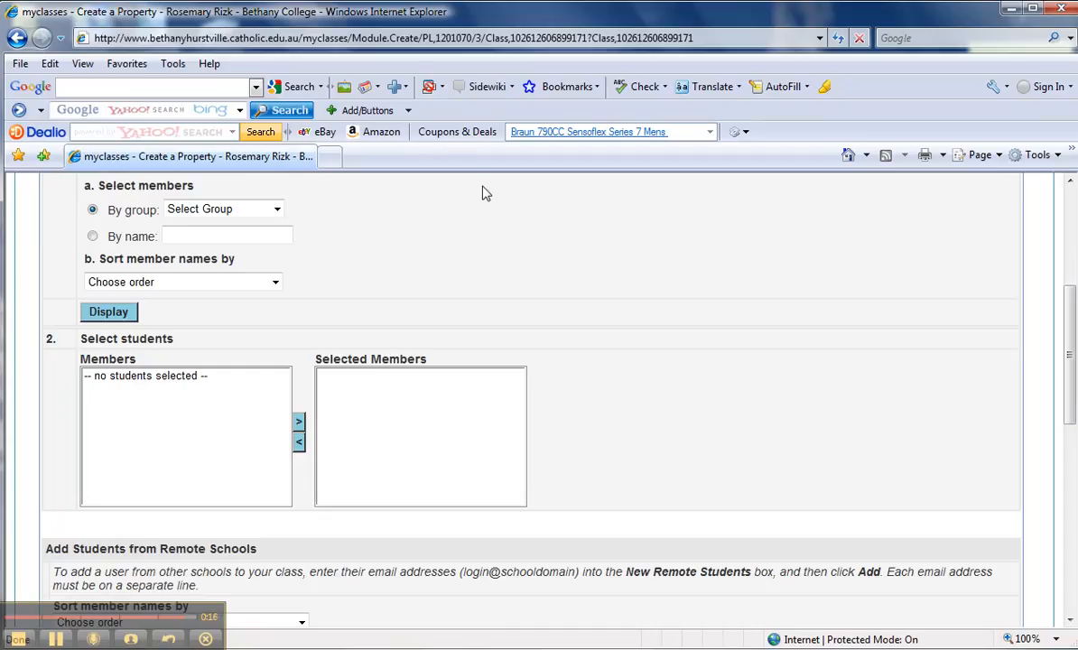
{"action": "left_click", "coordinate": [277, 210]}
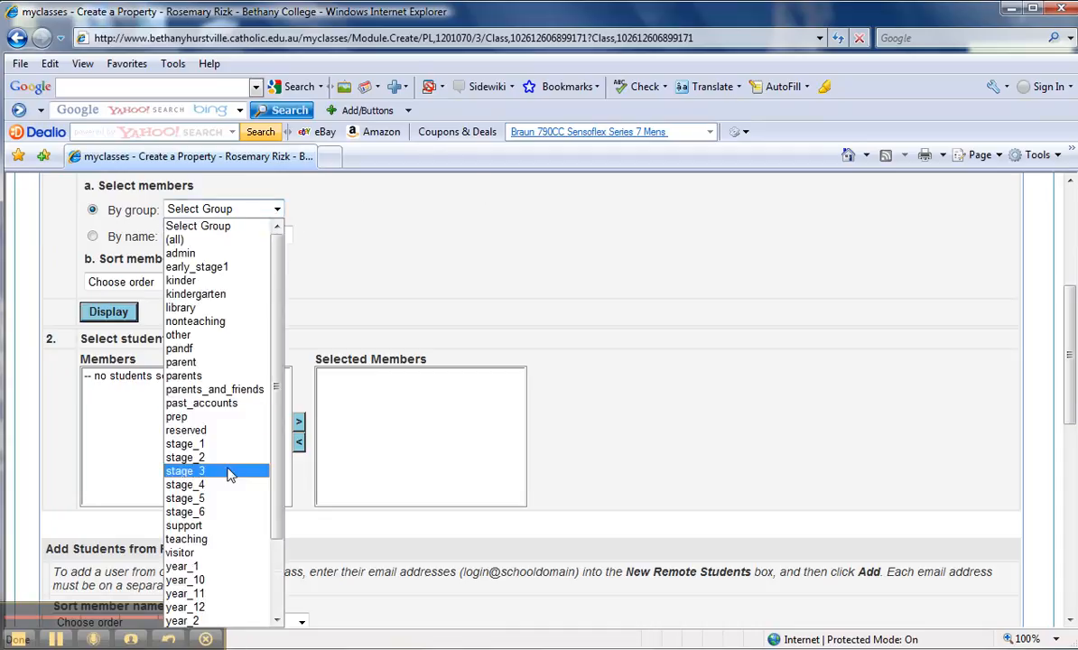
{"action": "left_click", "coordinate": [218, 499]}
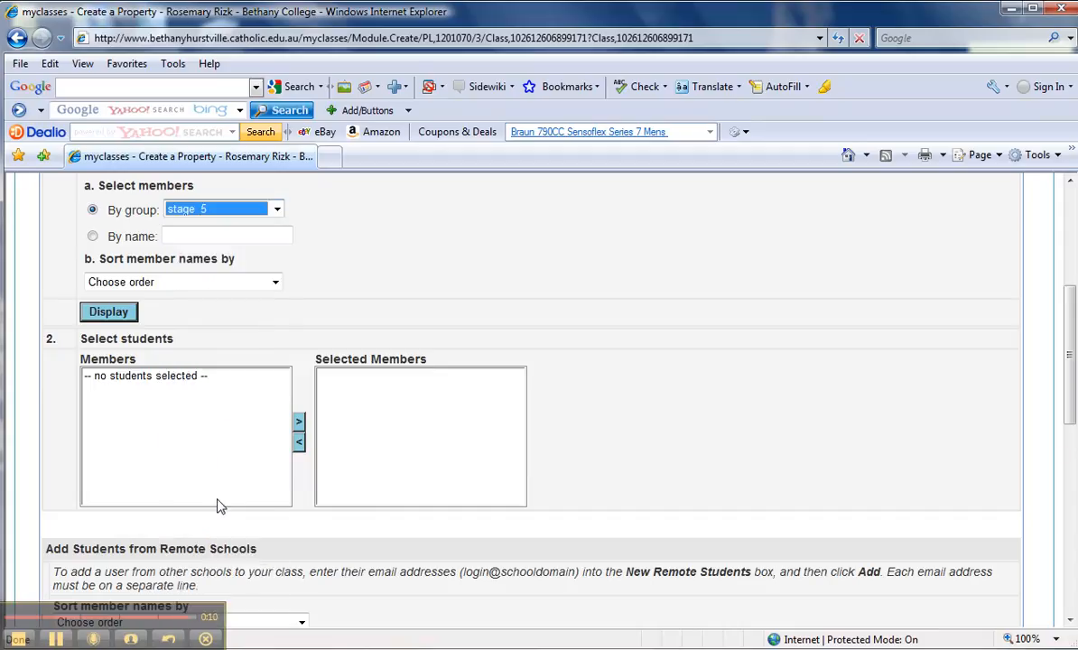
{"action": "left_click", "coordinate": [126, 316]}
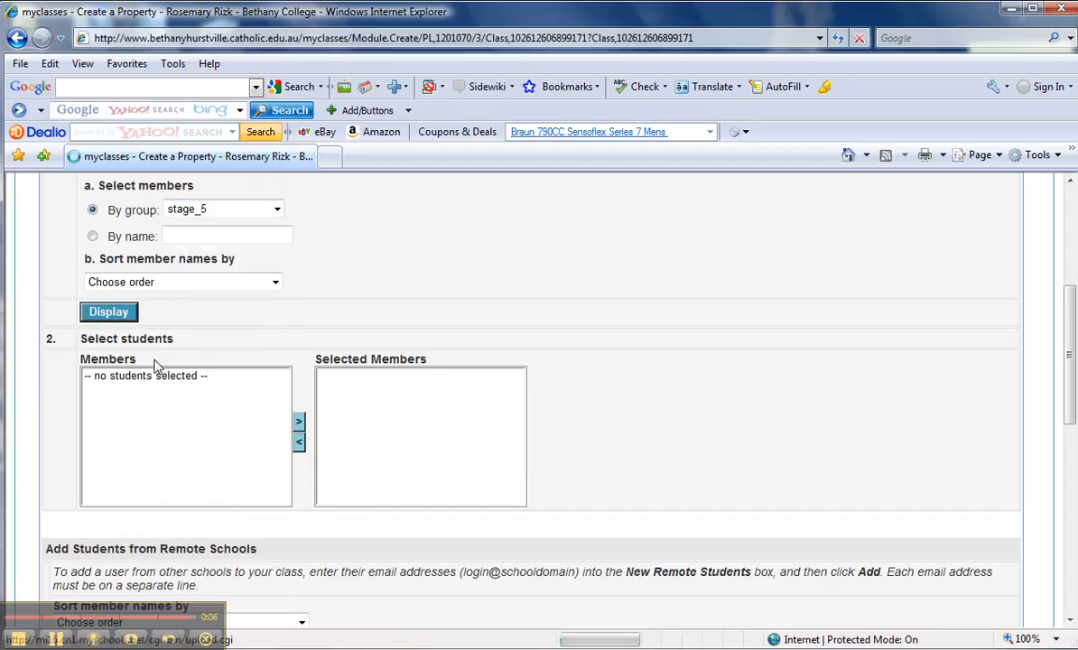